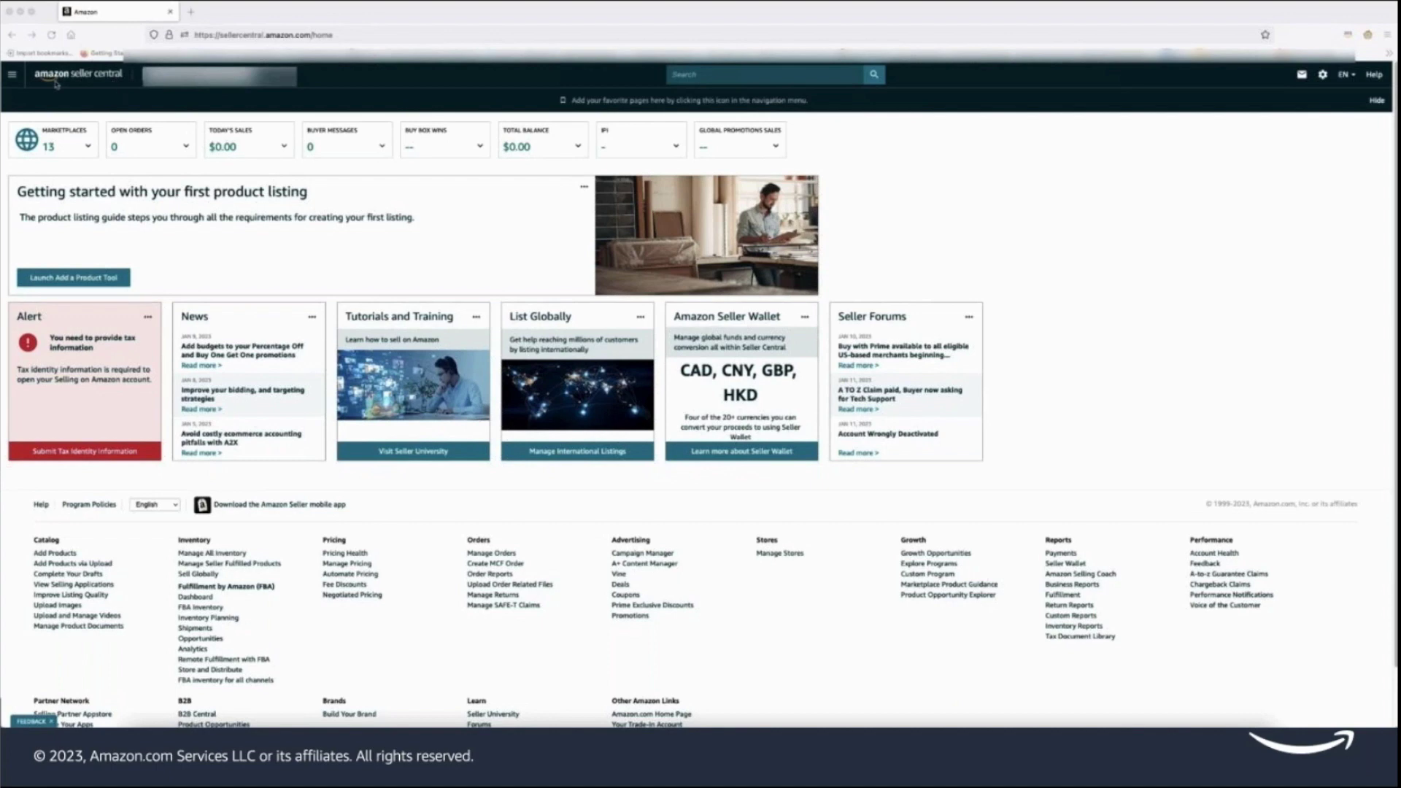
Open the Develop Apps page of the Partner Network to reach Developer Central.
left_click(11, 74)
mouse_move(56, 277)
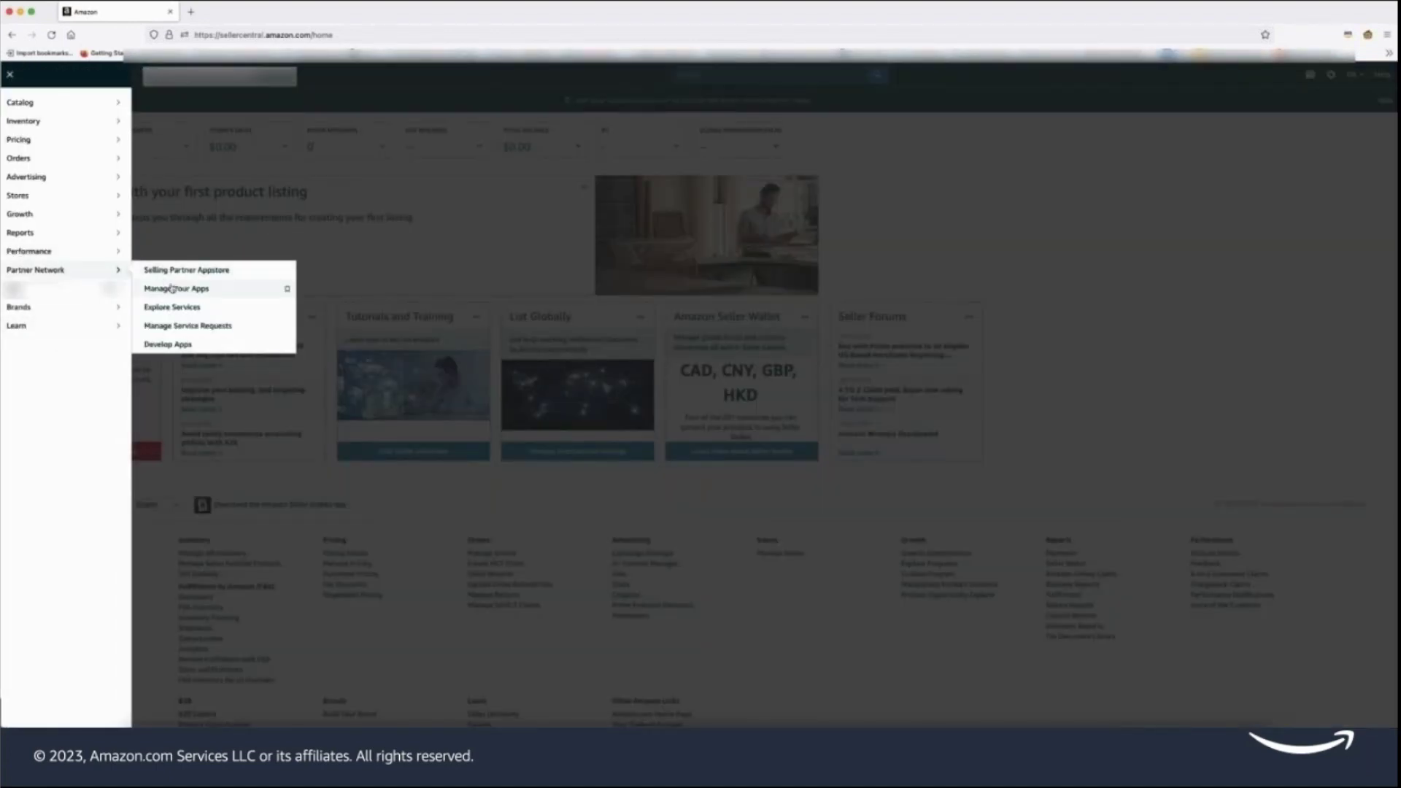
left_click(169, 345)
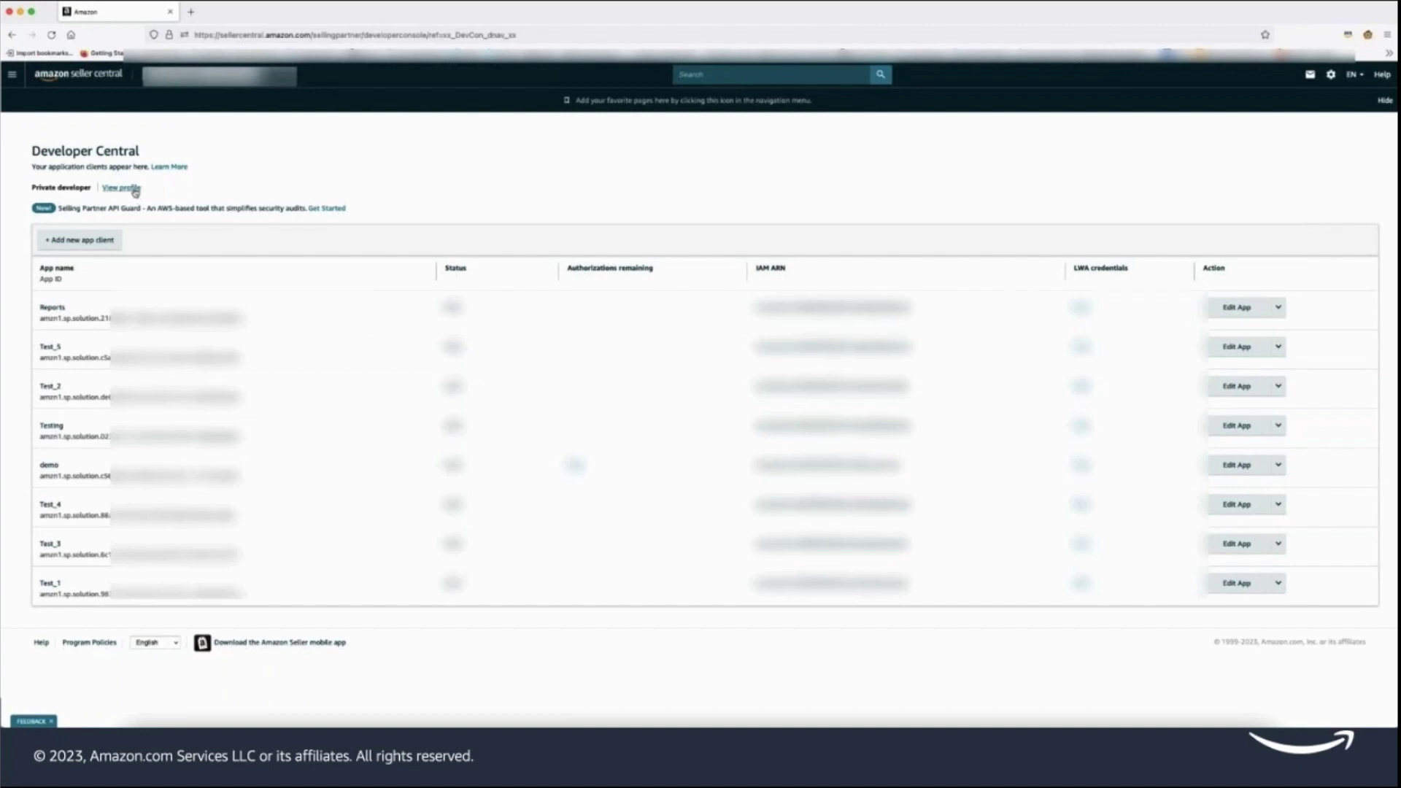
Review the developer profile's data access, roles, use cases and security controls, and leave it without registering.
left_click(130, 191)
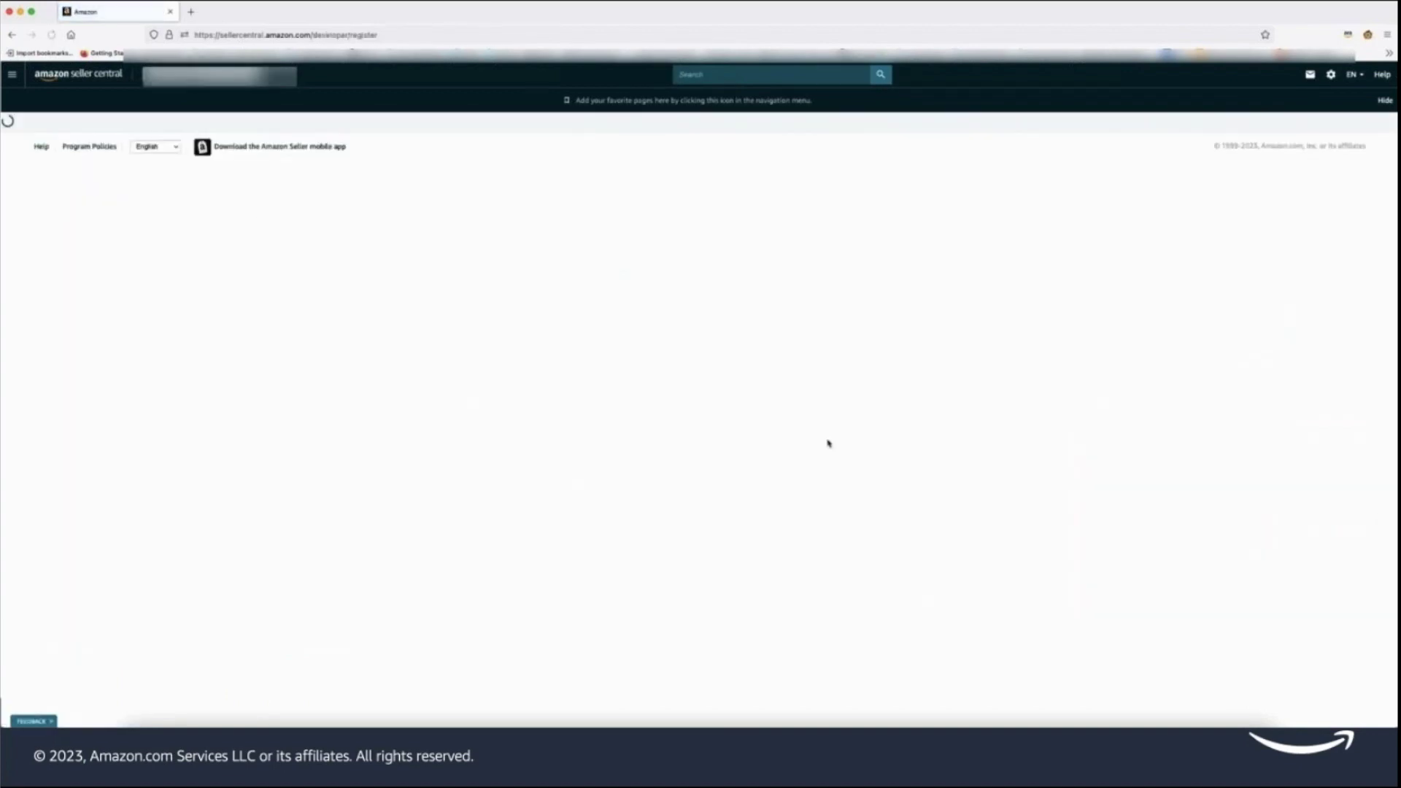
scroll(798, 481, "down", 3)
scroll(797, 481, "down", 2)
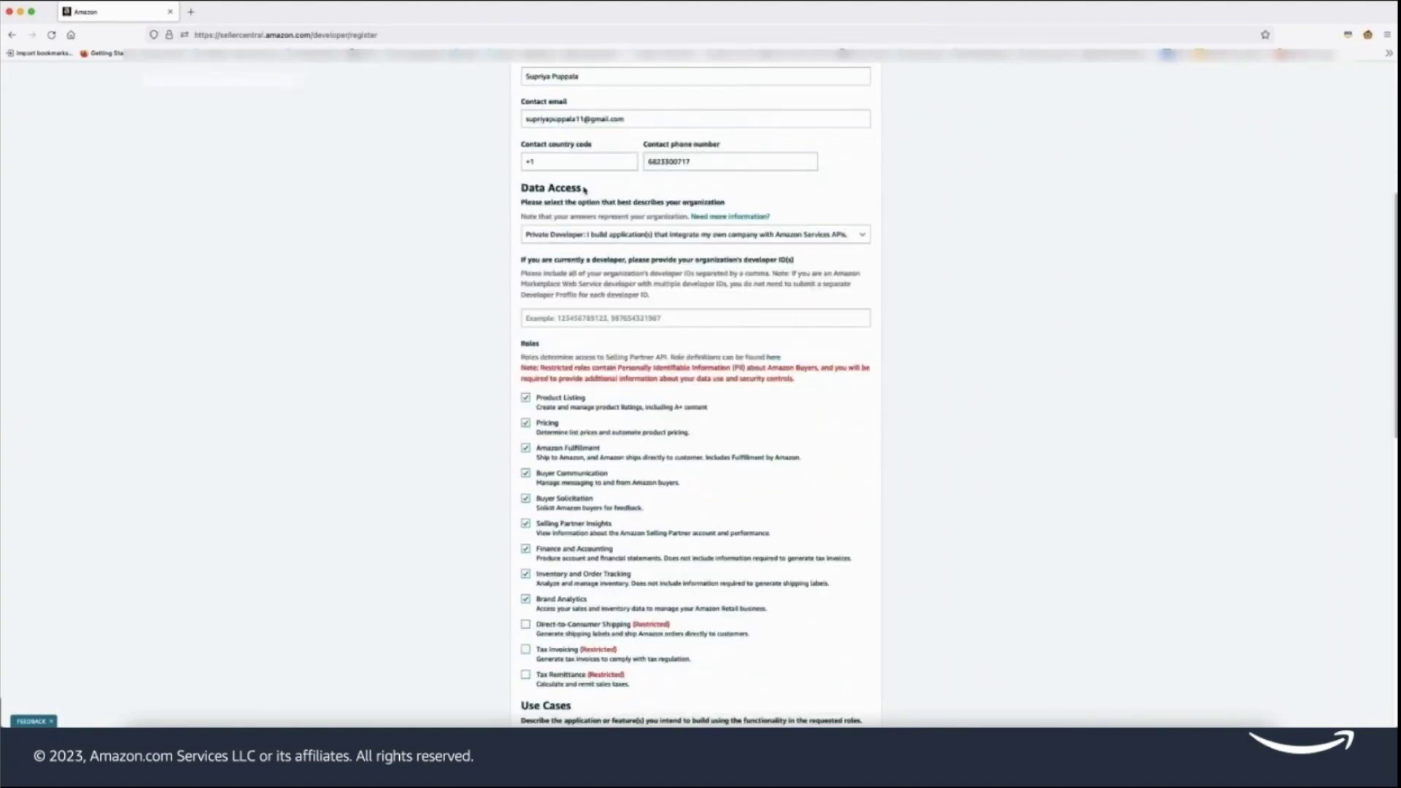
scroll(584, 397, "down", 1)
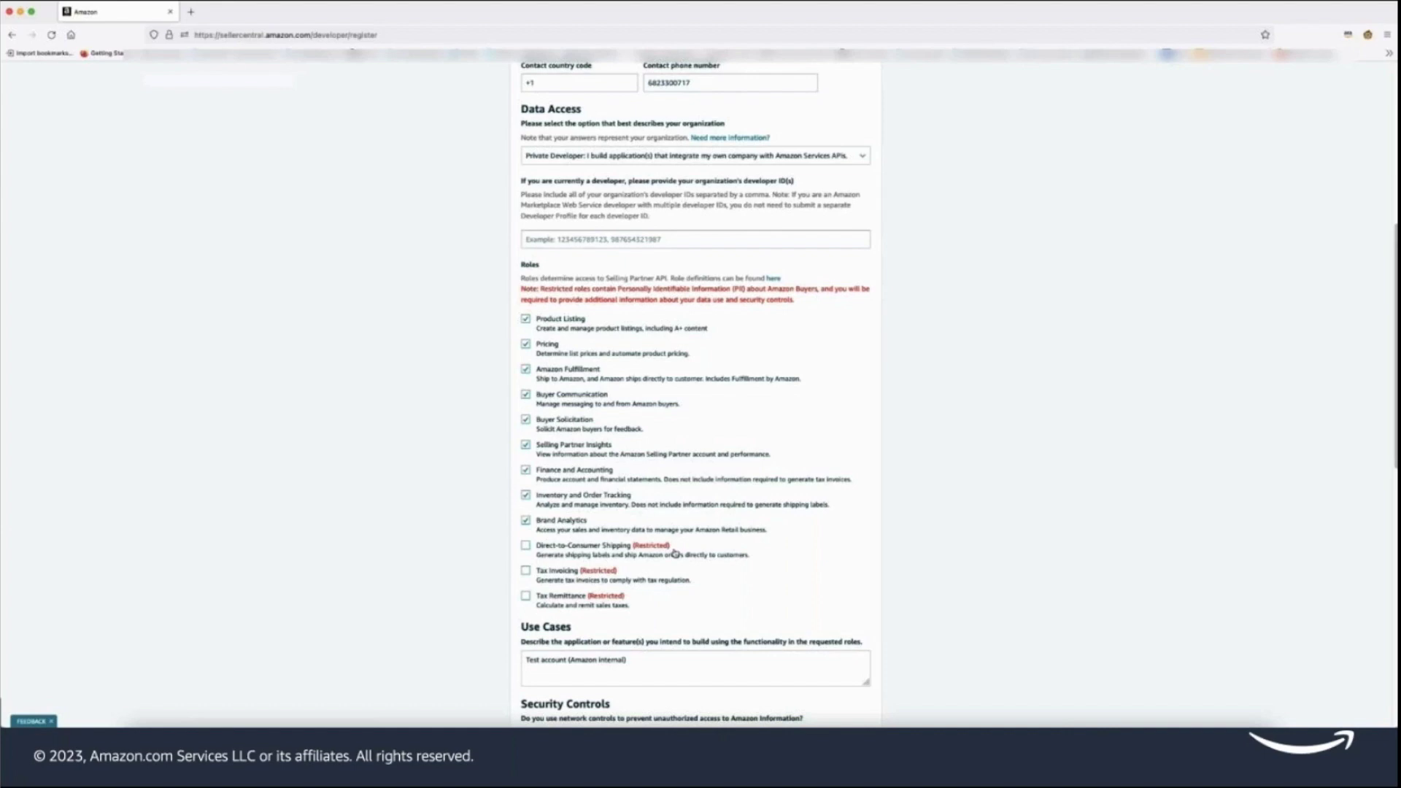
scroll(675, 553, "down", 5)
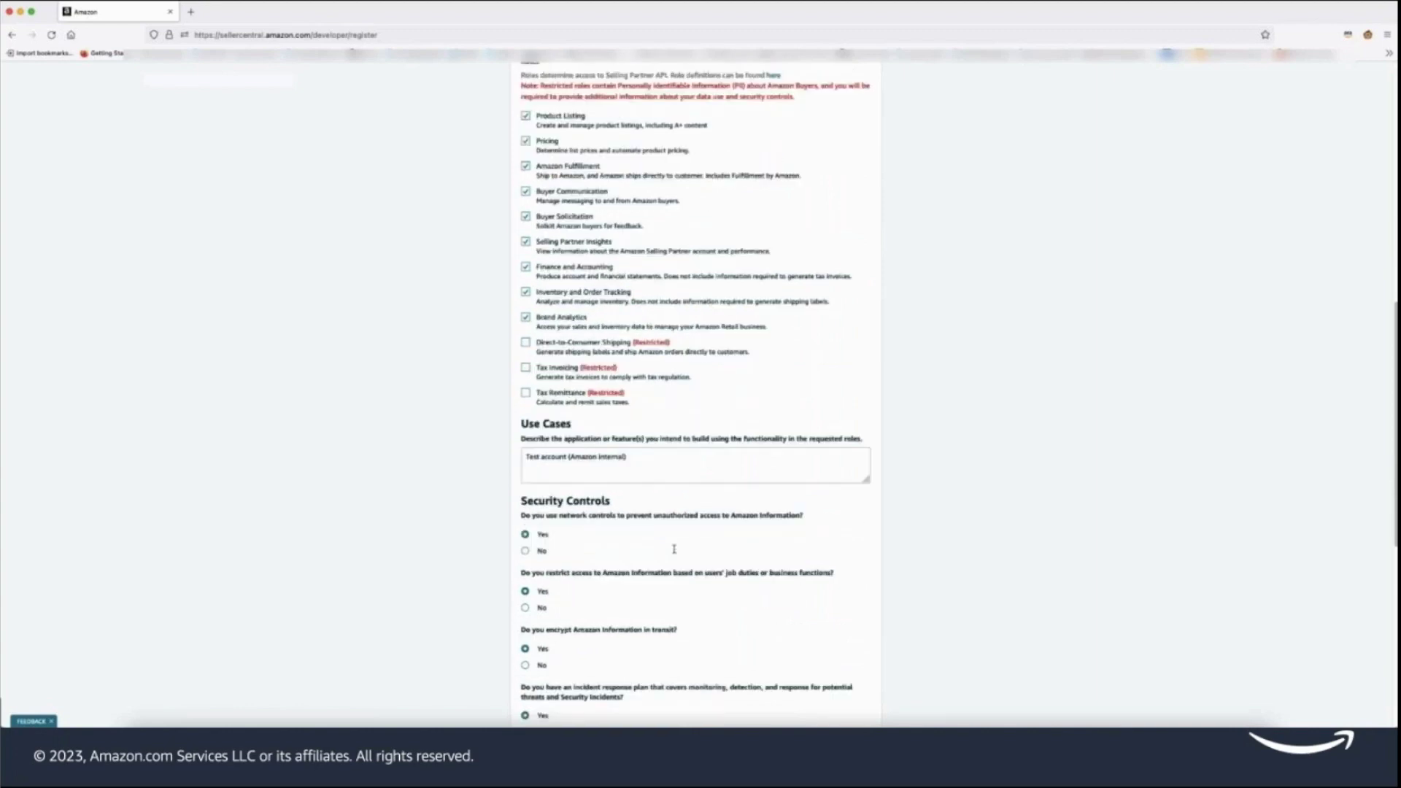
scroll(646, 621, "down", 5)
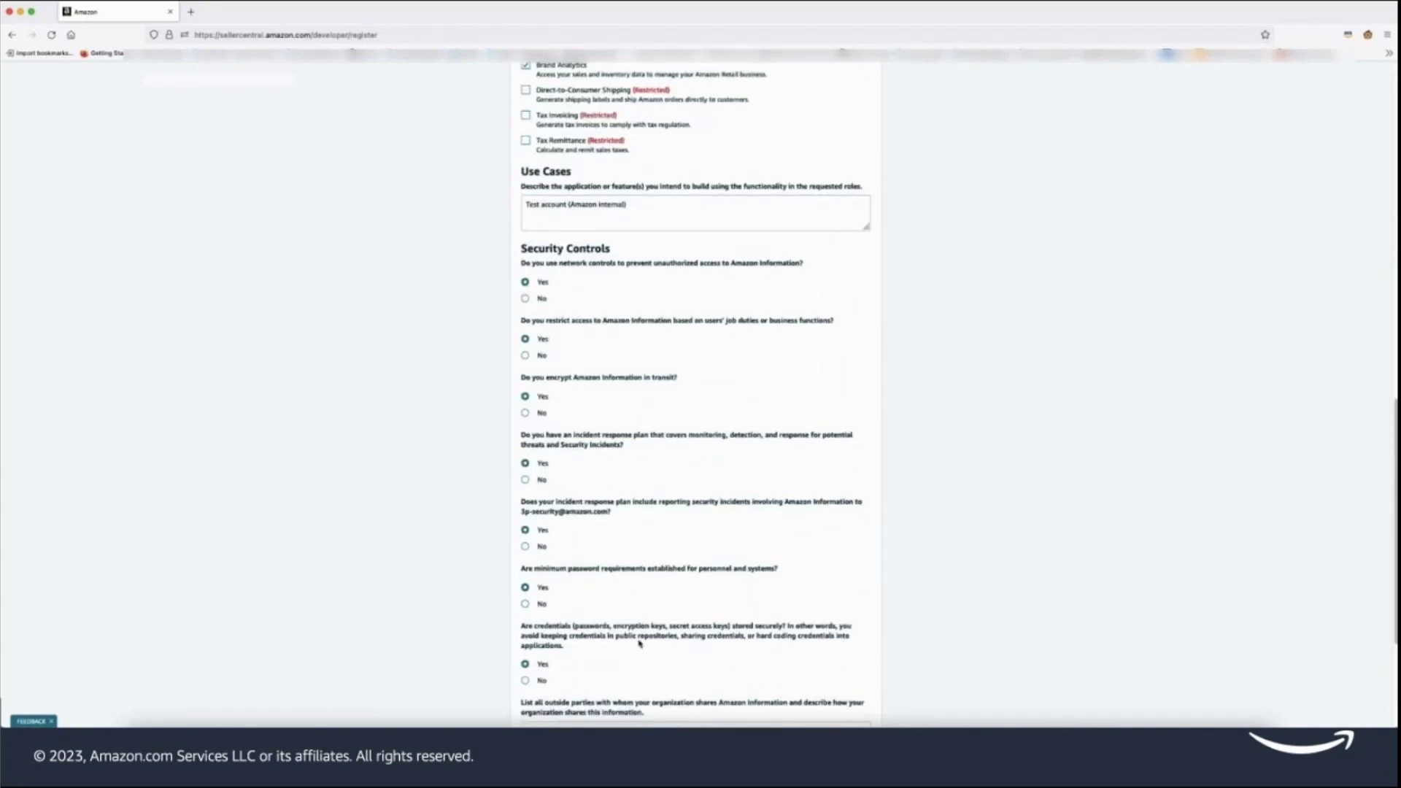
scroll(639, 643, "down", 3)
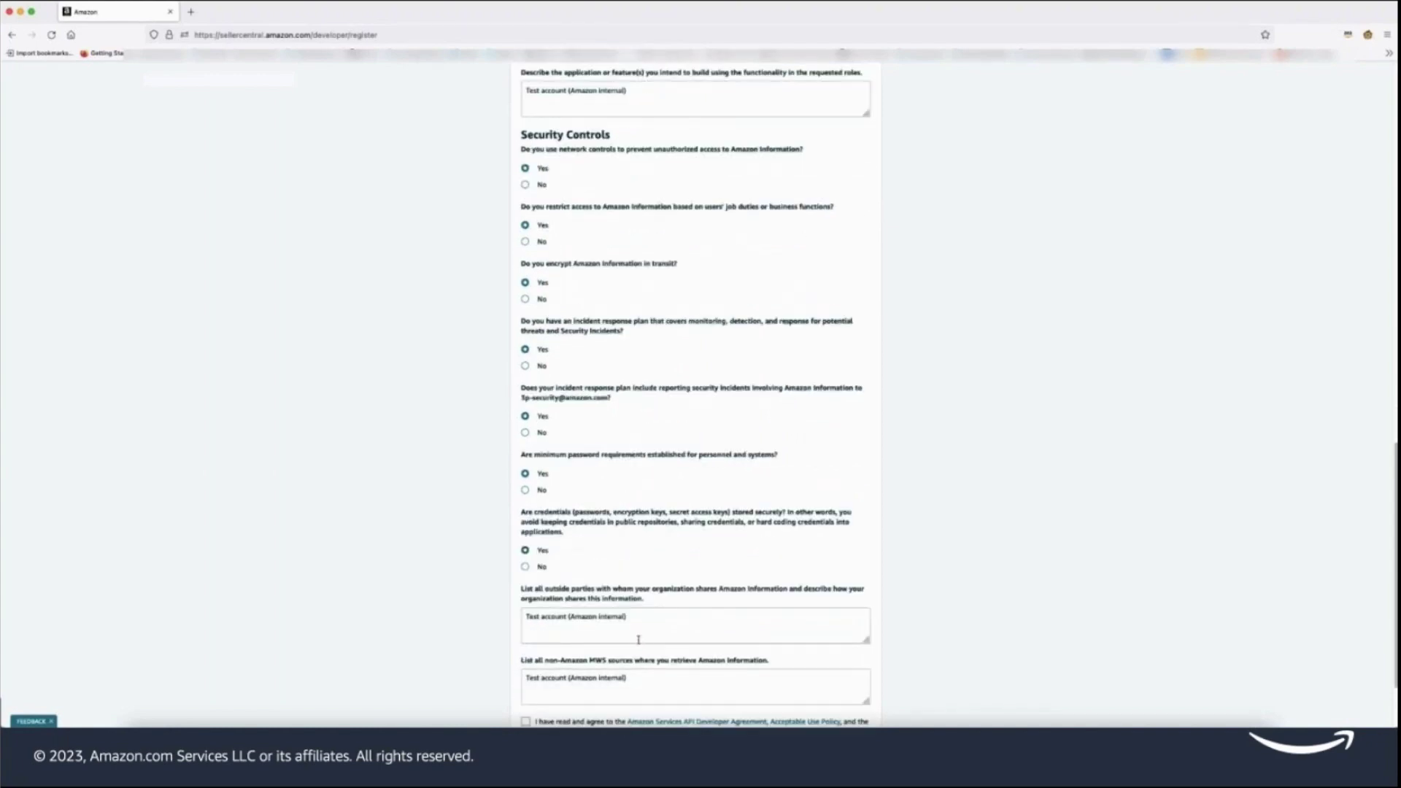
scroll(639, 640, "down", 3)
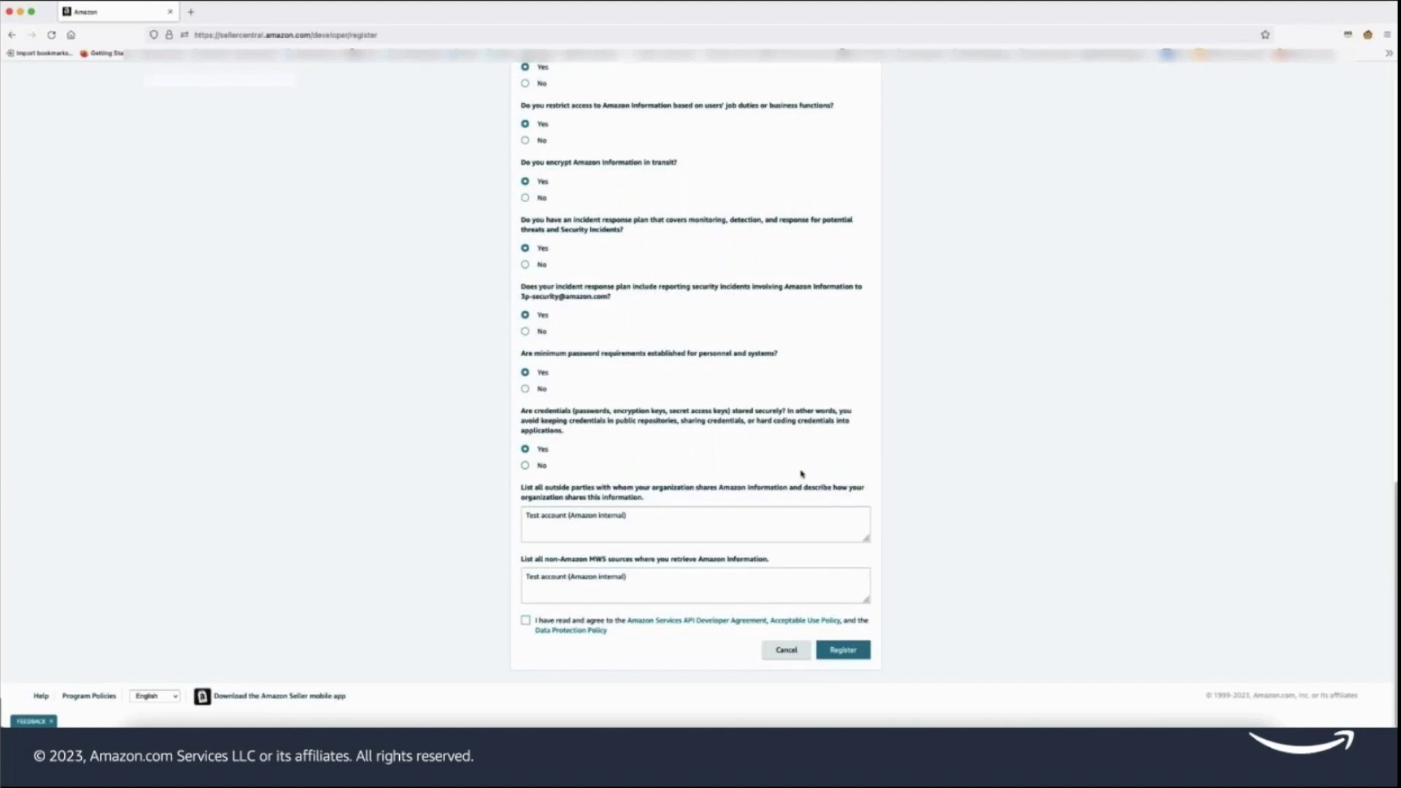
left_click(785, 657)
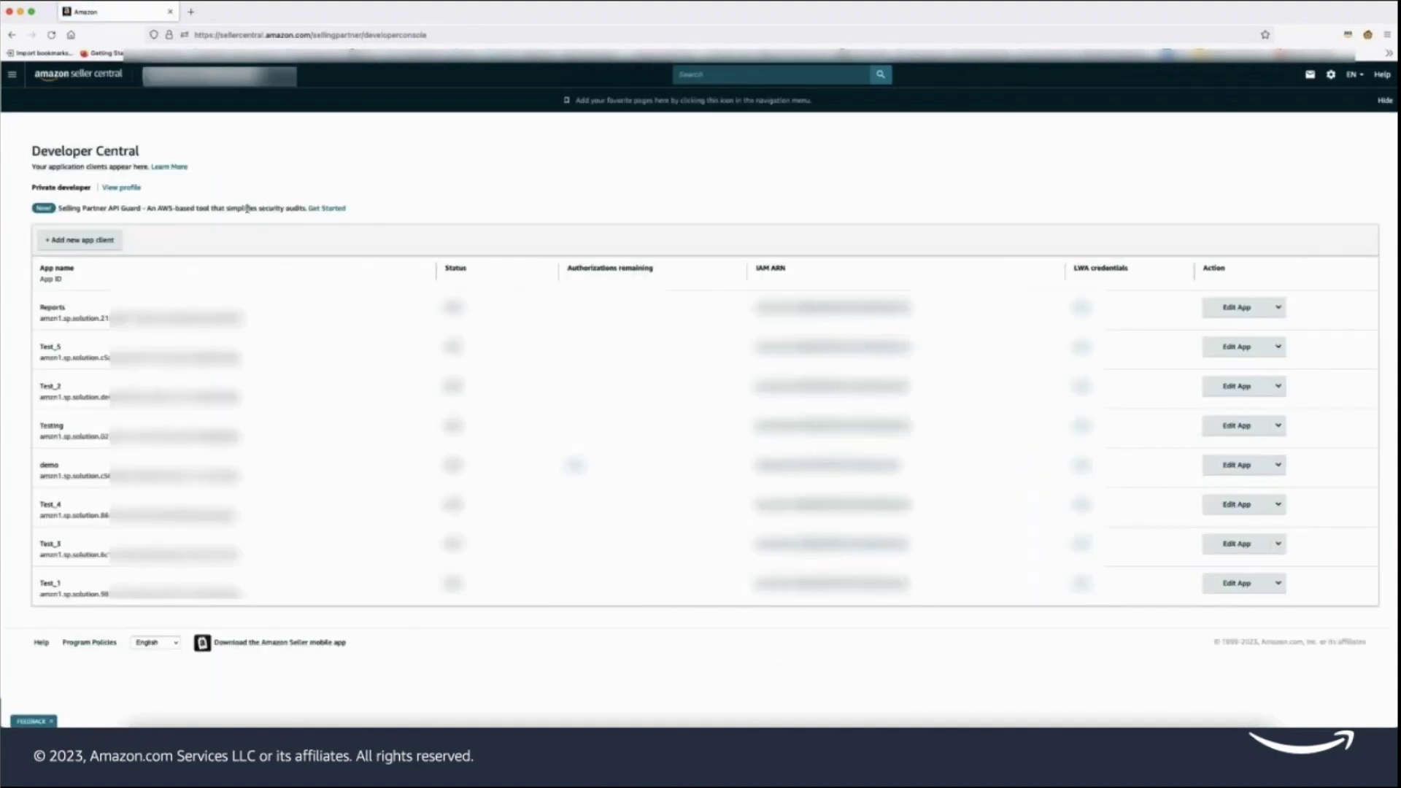
Start a new app client named demo1 with API type SP API and paste the IAM role's ARN.
left_click(87, 246)
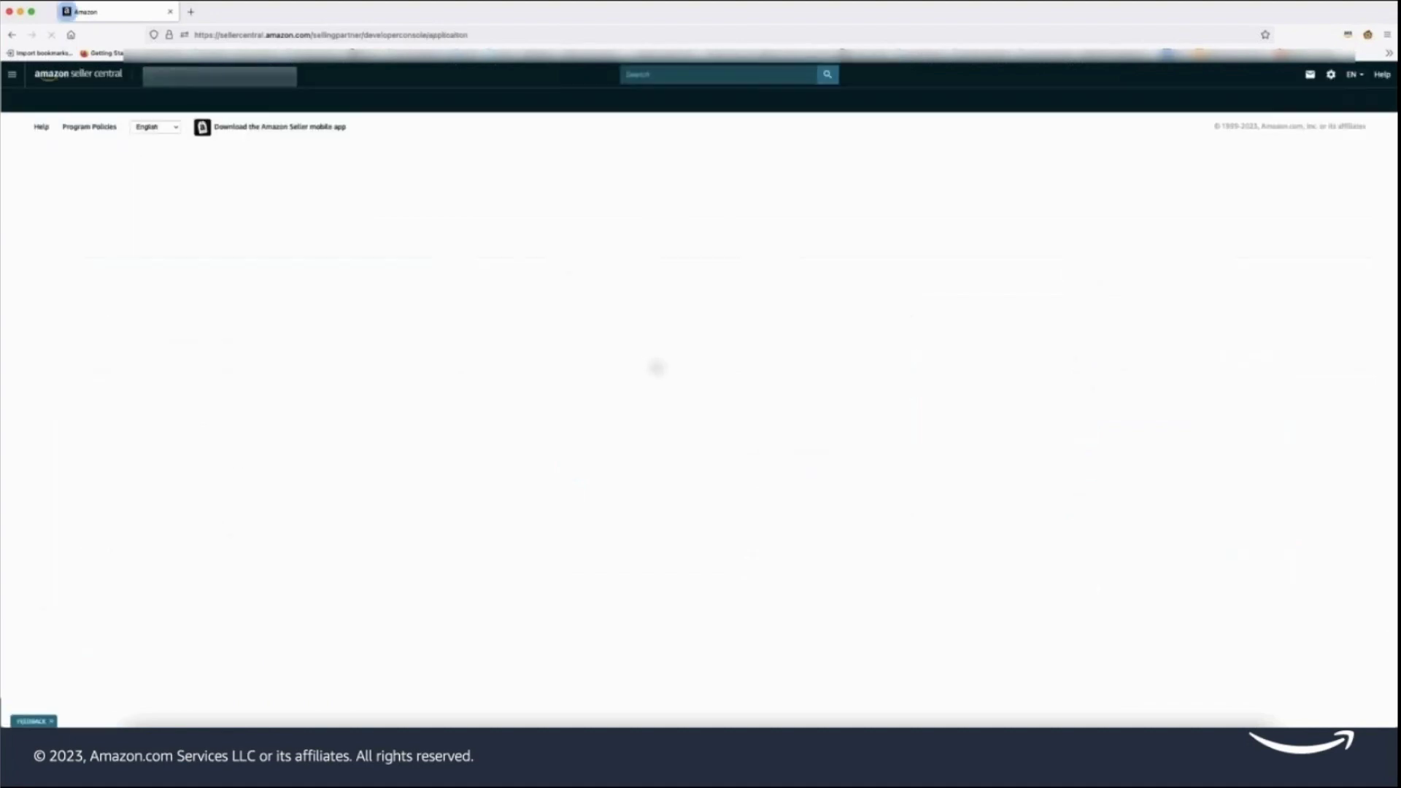
left_click(582, 238)
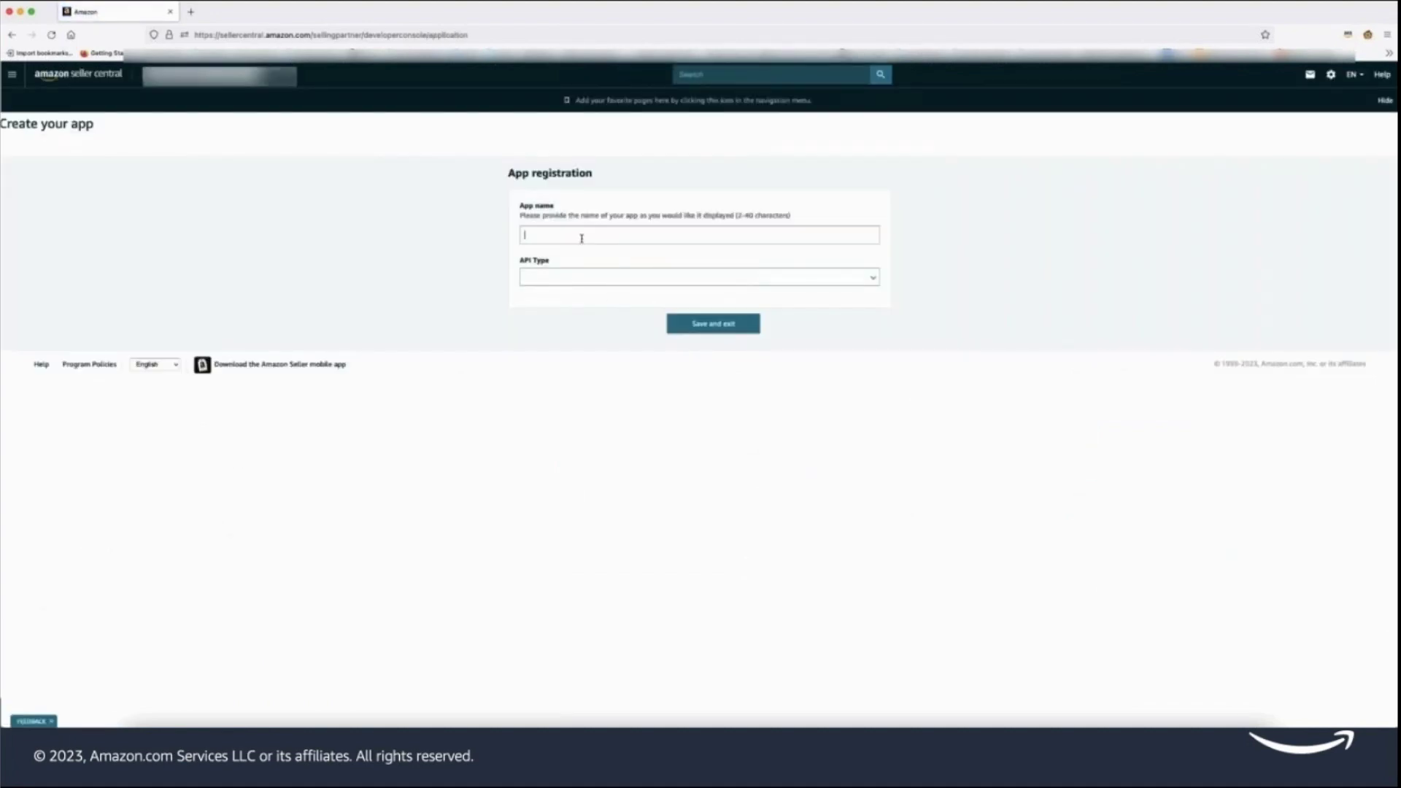
type("demo1")
left_click(591, 284)
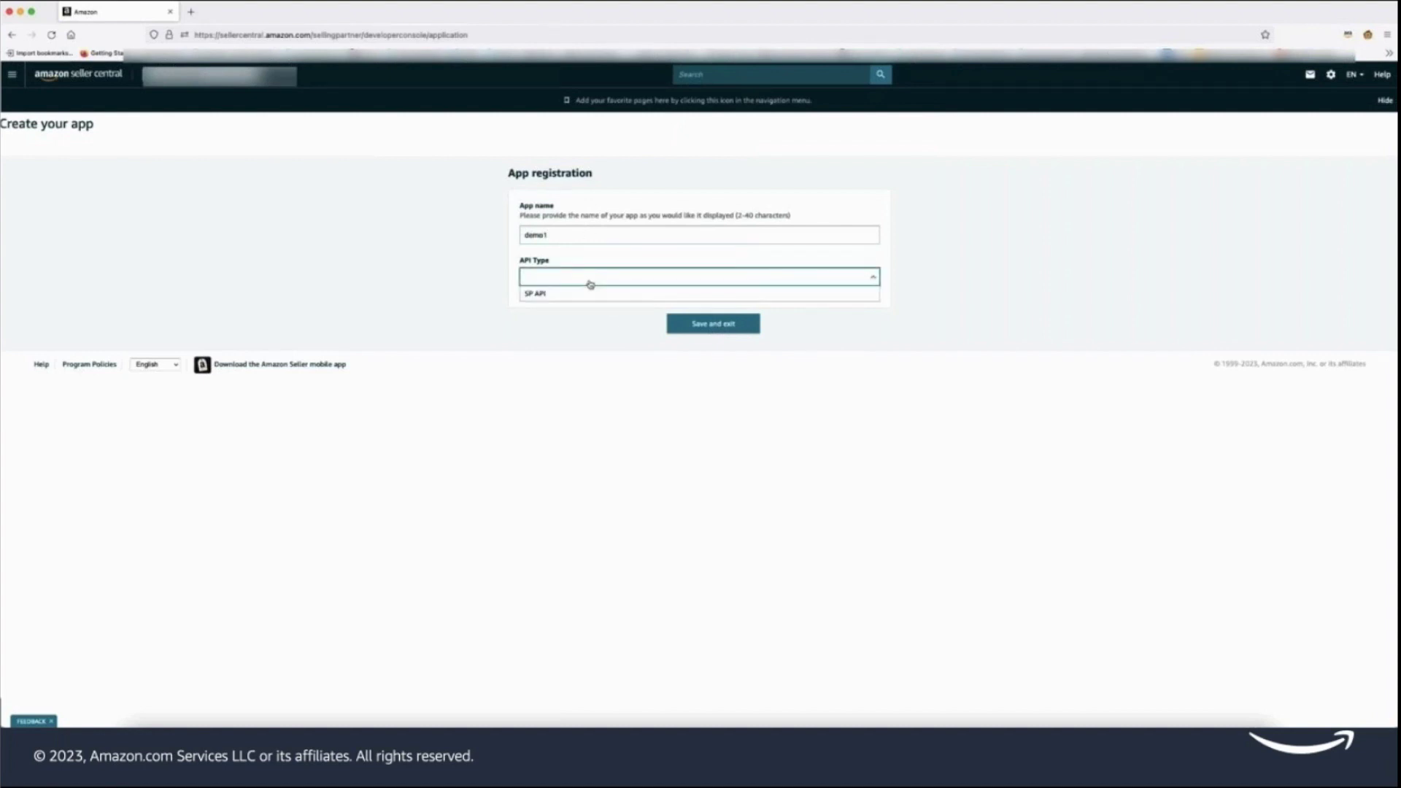
left_click(581, 295)
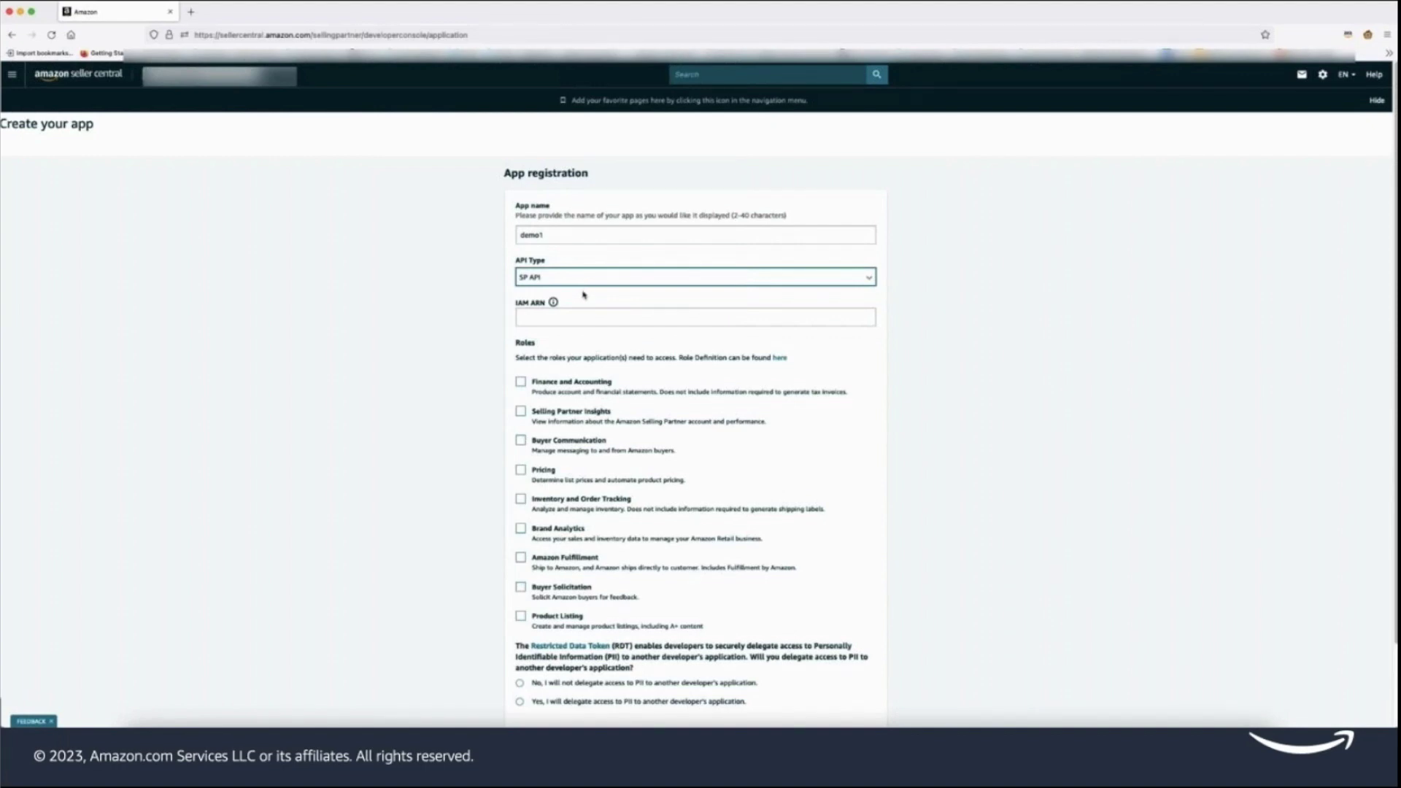
left_click(582, 316)
key("super+v")
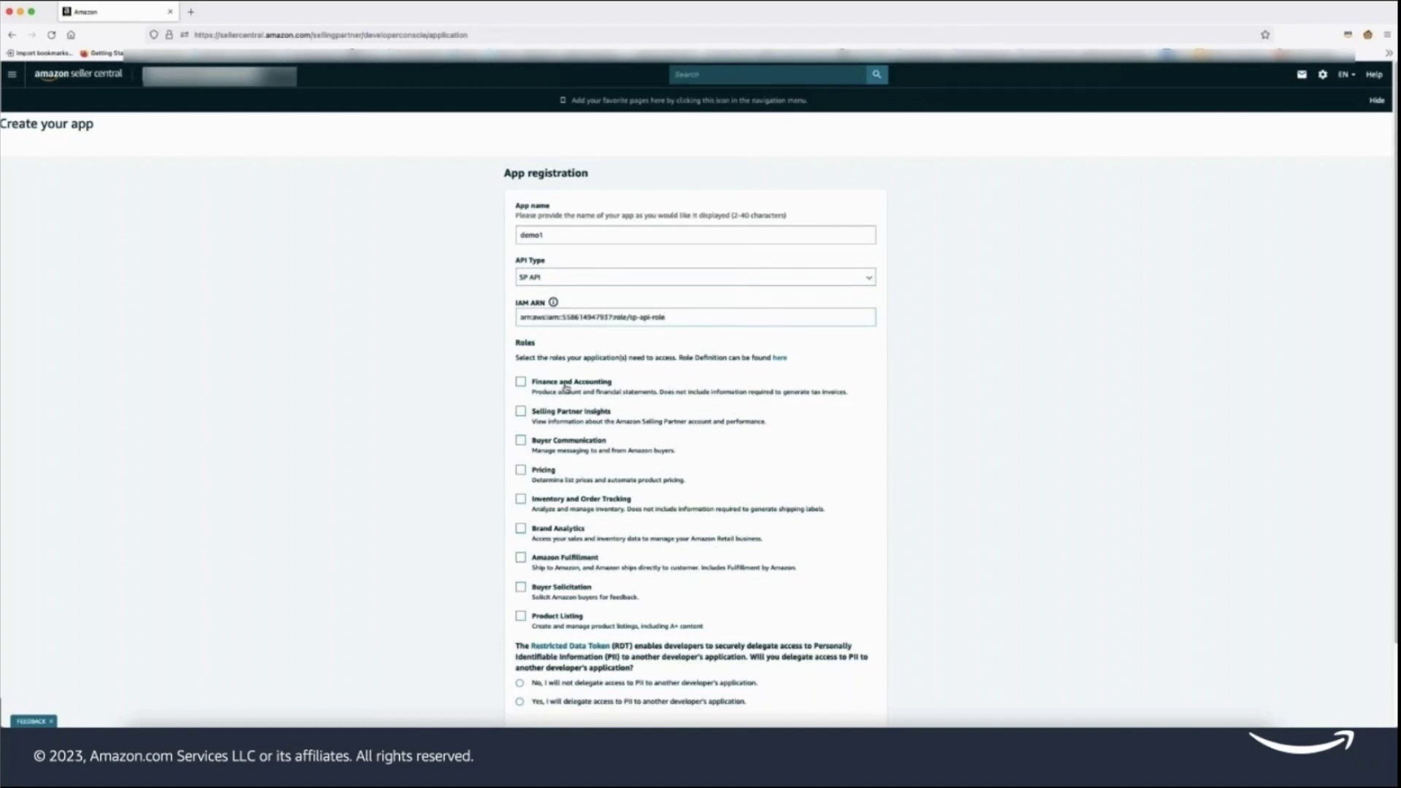
Select the roles Finance and Accounting, Selling Partner Insights, Buyer Communication, Pricing, Inventory and Order Tracking, Brand Analytics and Amazon Fulfillment.
left_click(521, 384)
left_click(521, 412)
left_click(521, 440)
left_click(521, 470)
left_click(521, 500)
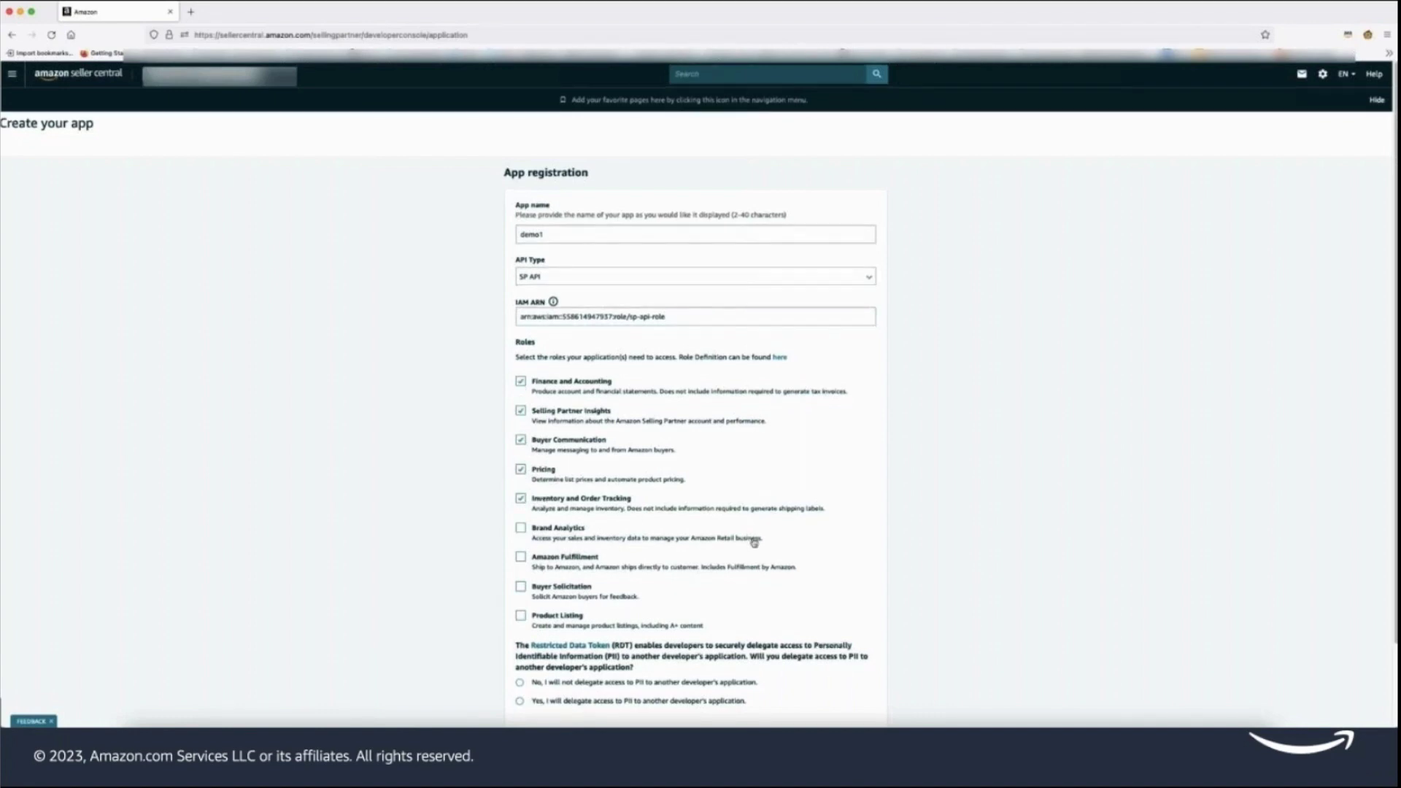
scroll(754, 542, "down", 2)
scroll(754, 542, "down", 1)
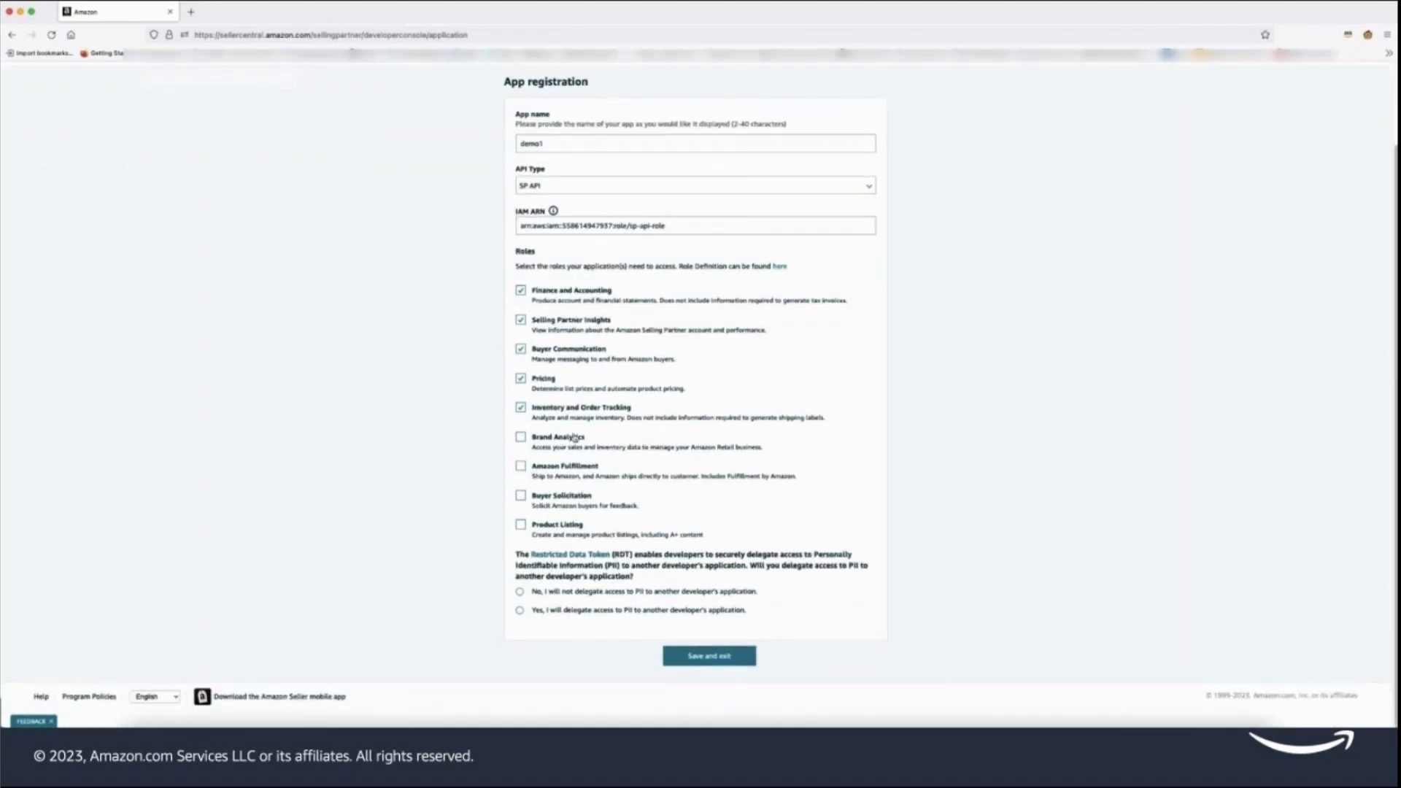
left_click(521, 437)
left_click(521, 466)
Decline delegating PII access to another developer's application and save the app registration.
left_click(520, 592)
left_click(683, 659)
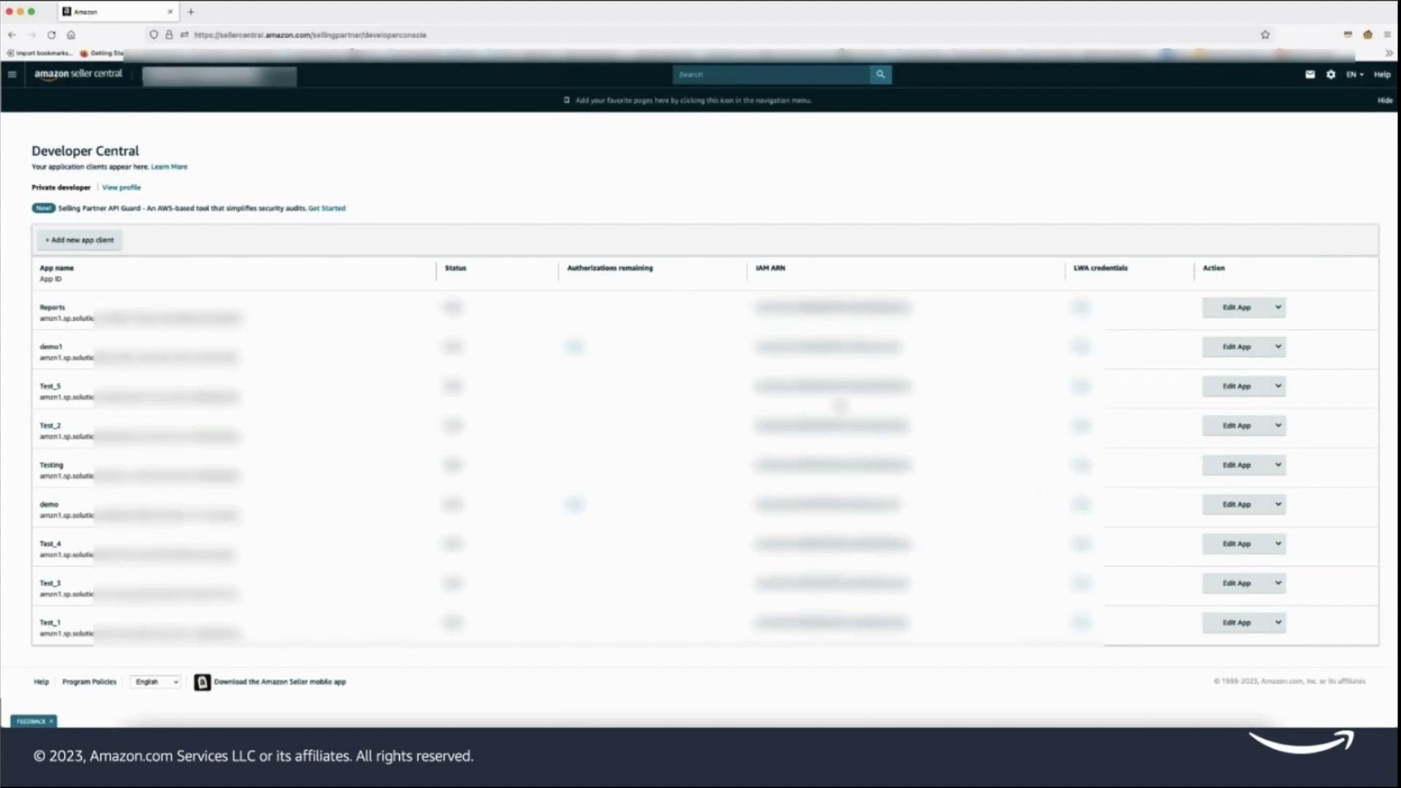
Authorize the demo1 app for the Mexico, Canada and United States marketplaces to generate a refresh token.
left_click(1276, 354)
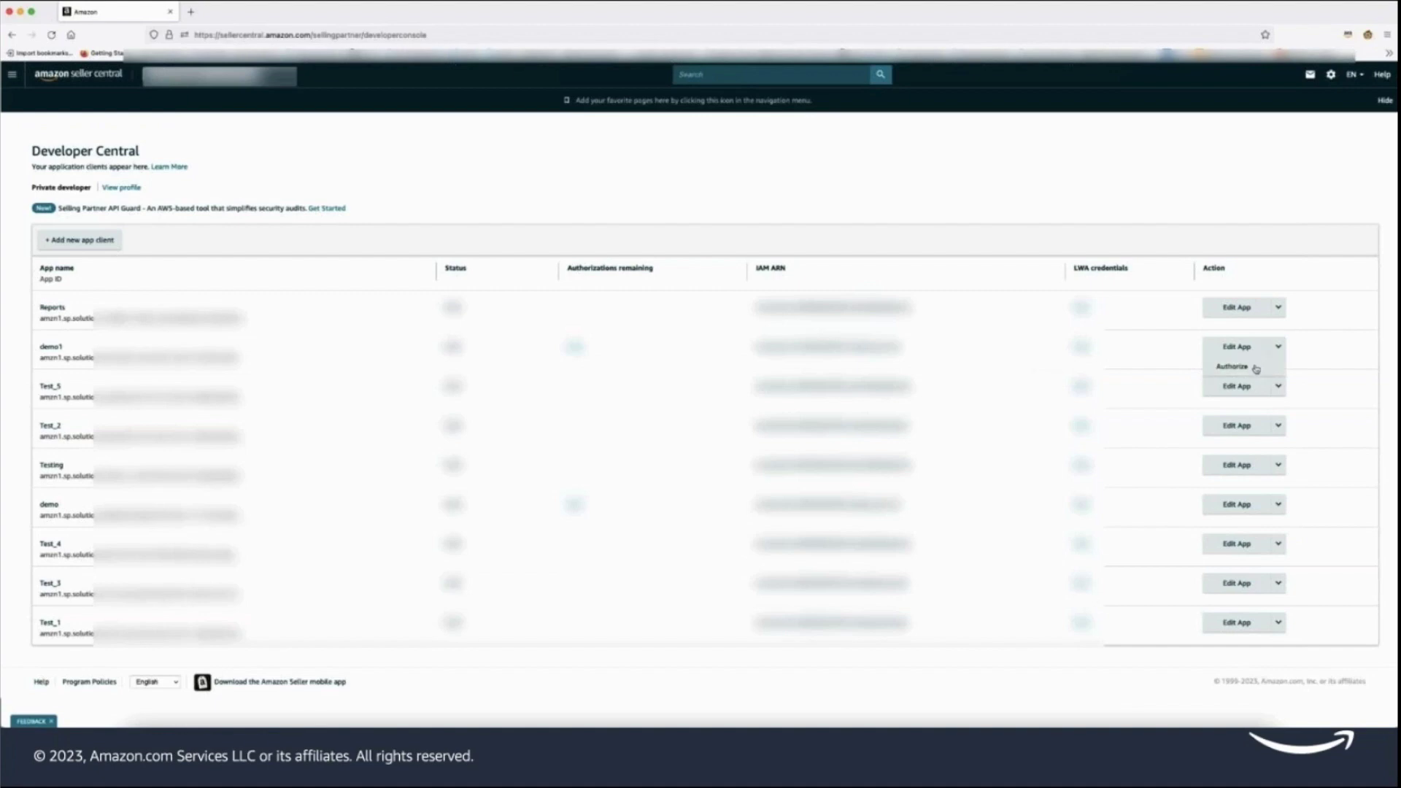
left_click(1256, 368)
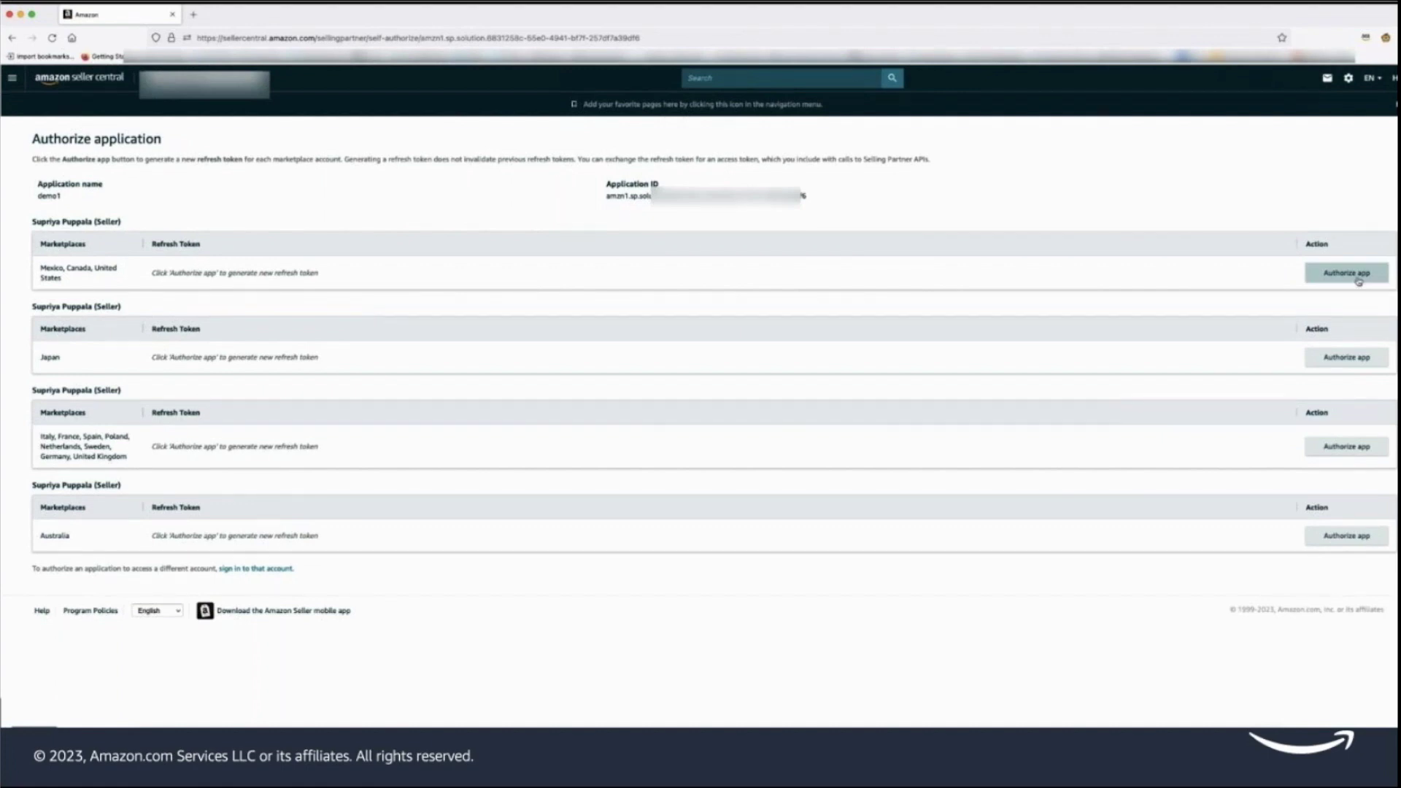
left_click(1357, 278)
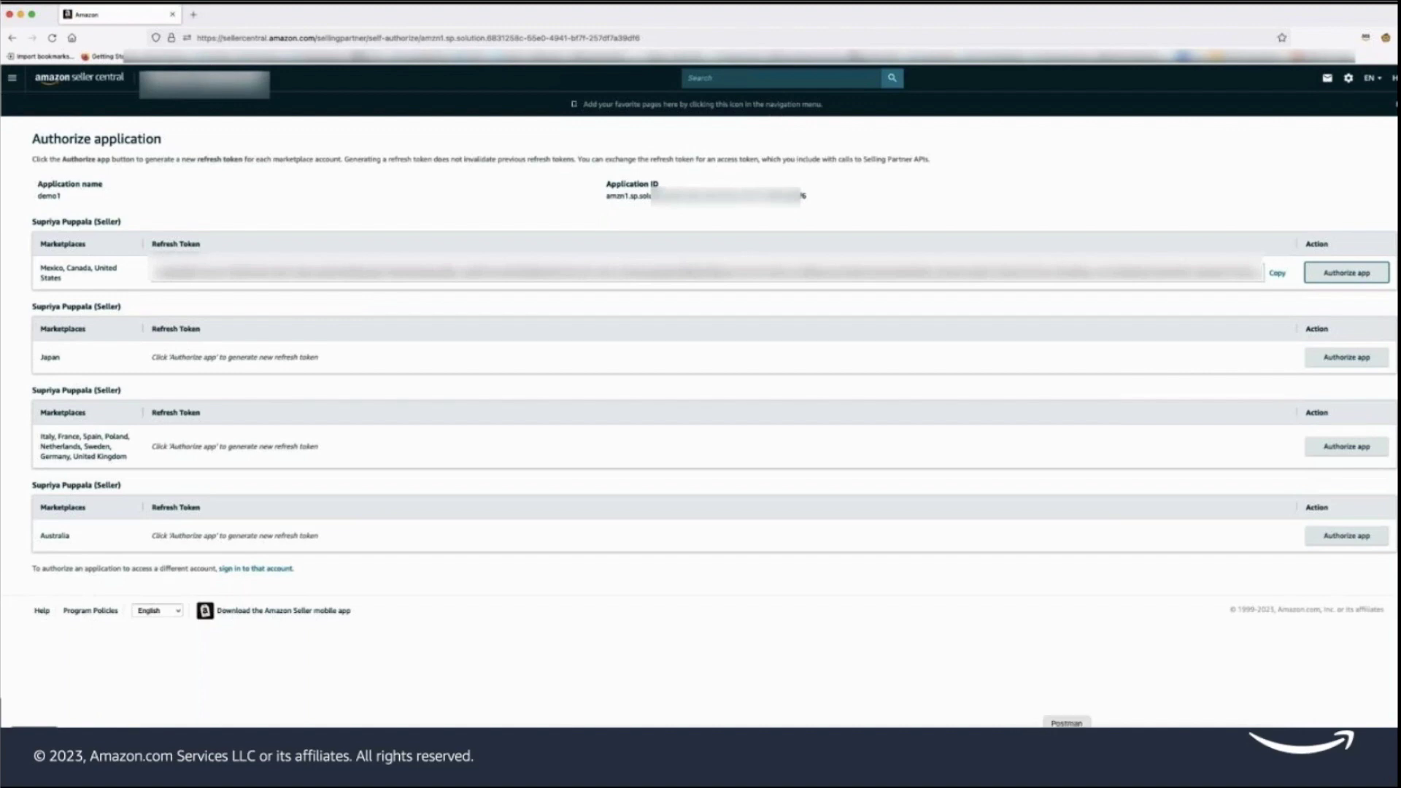
Switch to Postman and send the TokenRequest-RefreshToken request and the sandbox get Marketplace Participations request.
left_click(1066, 752)
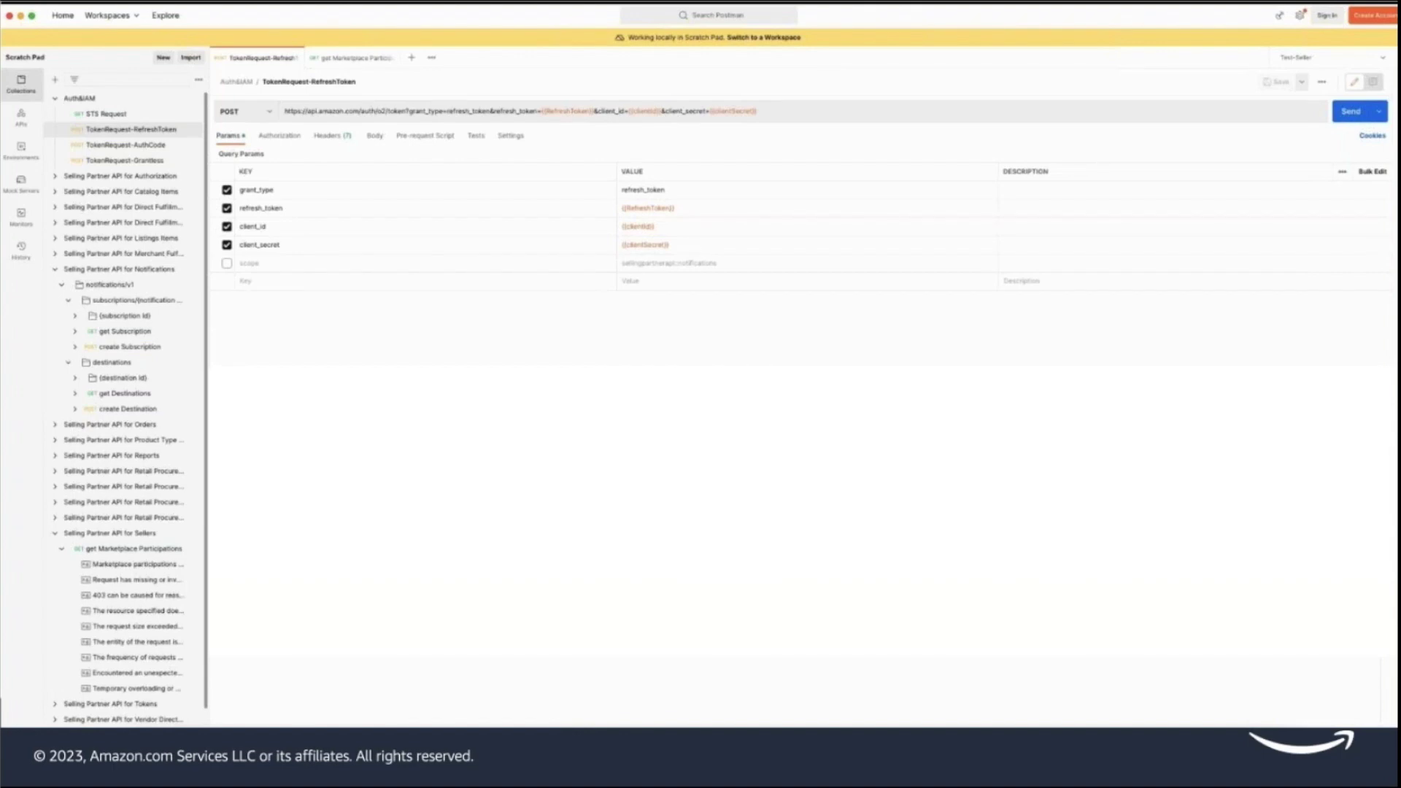
left_click(1348, 116)
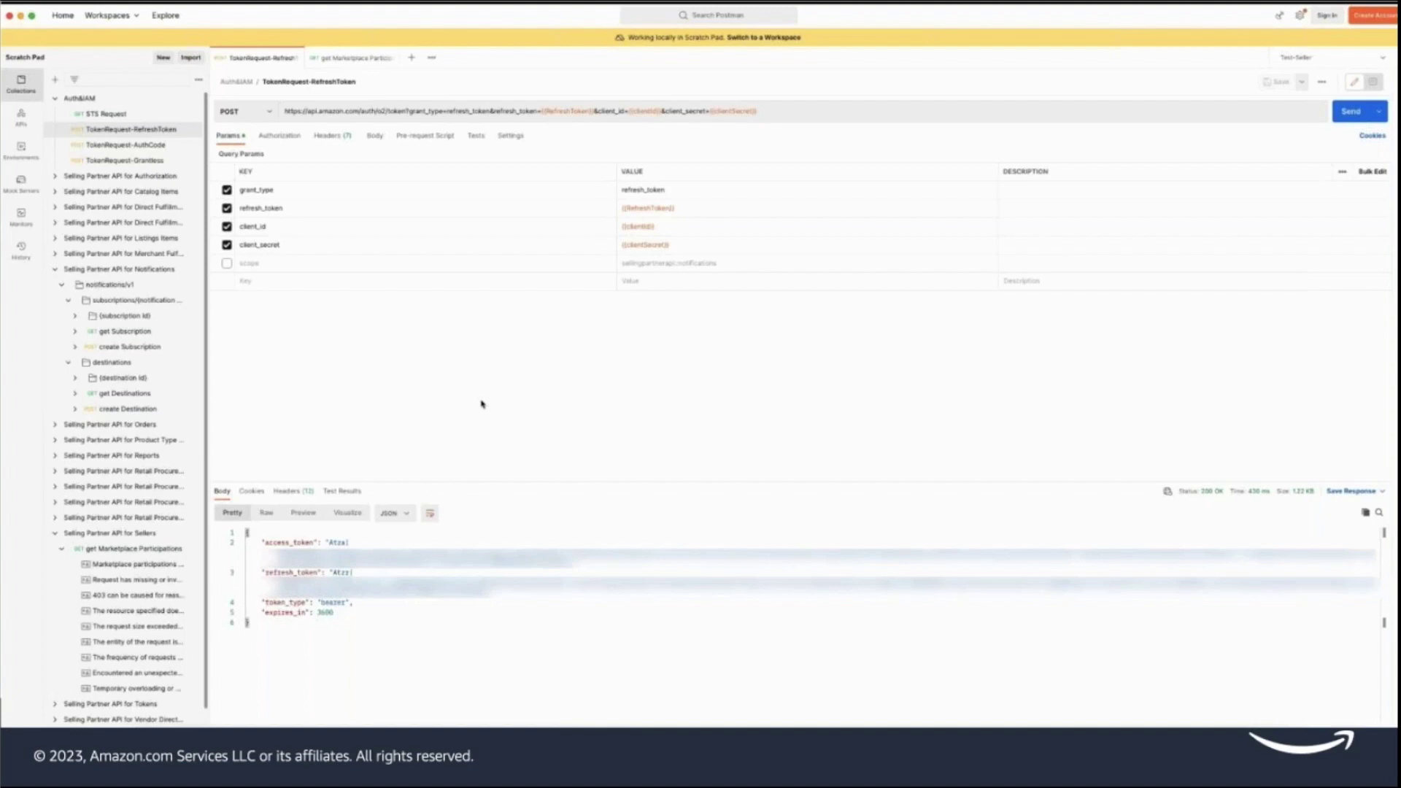
left_click(365, 58)
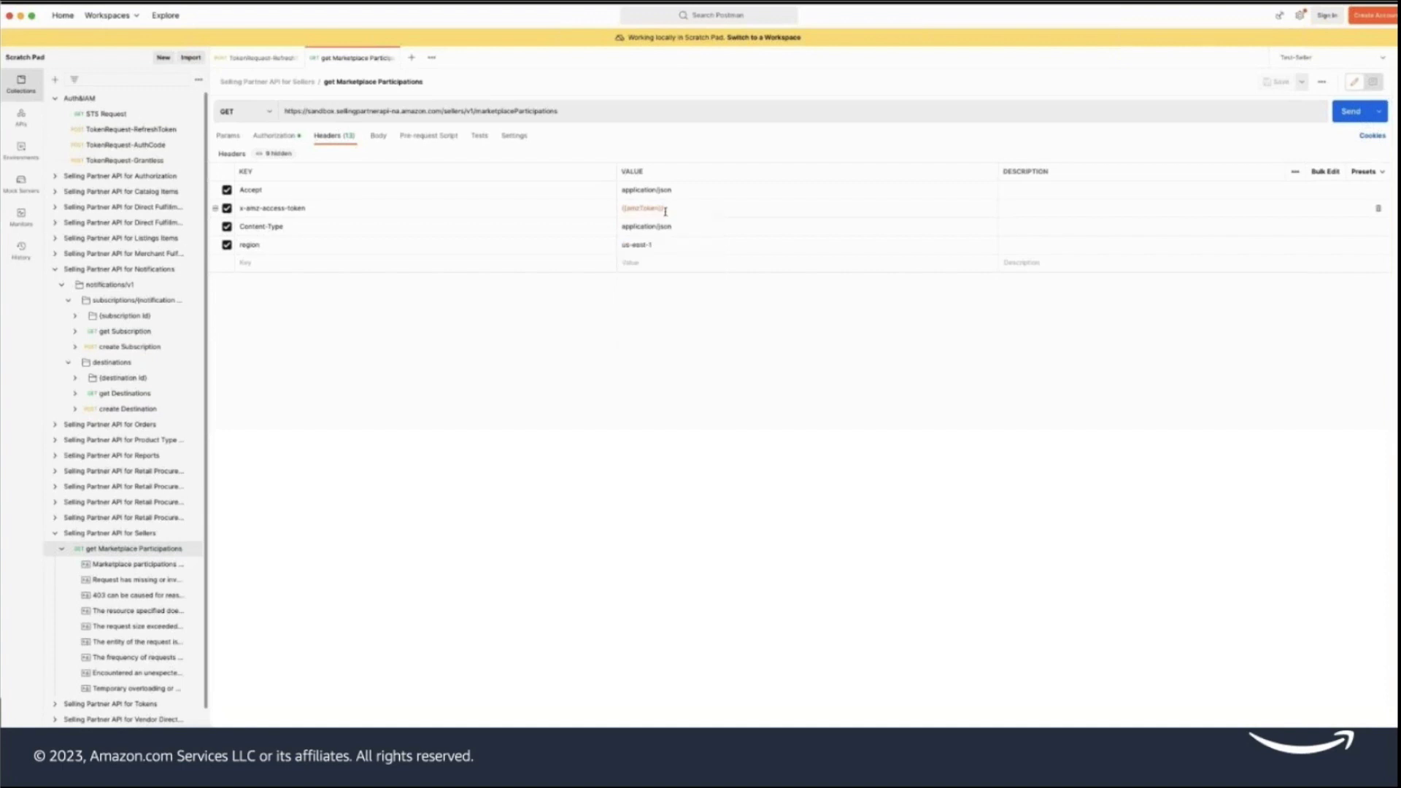
left_click(1348, 112)
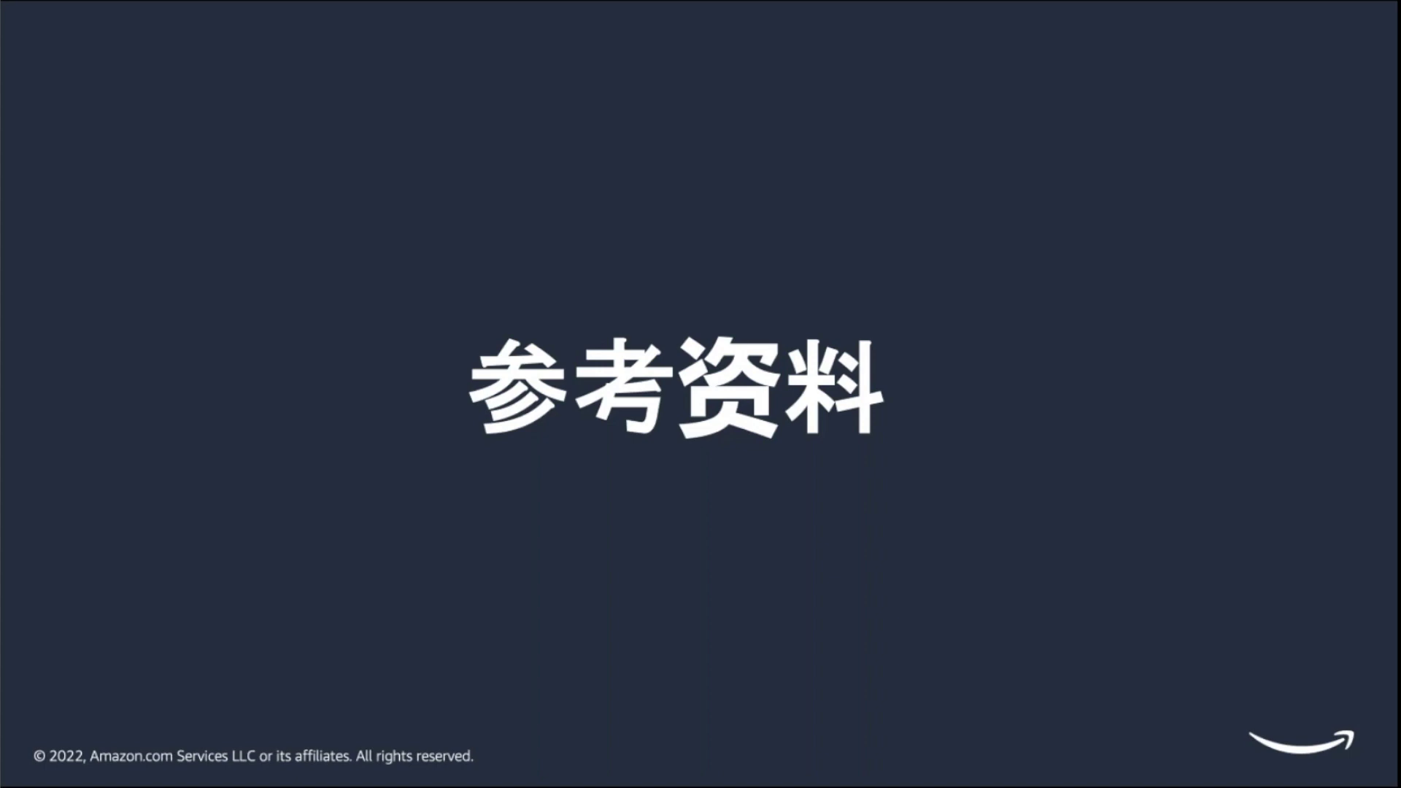
key("Right")
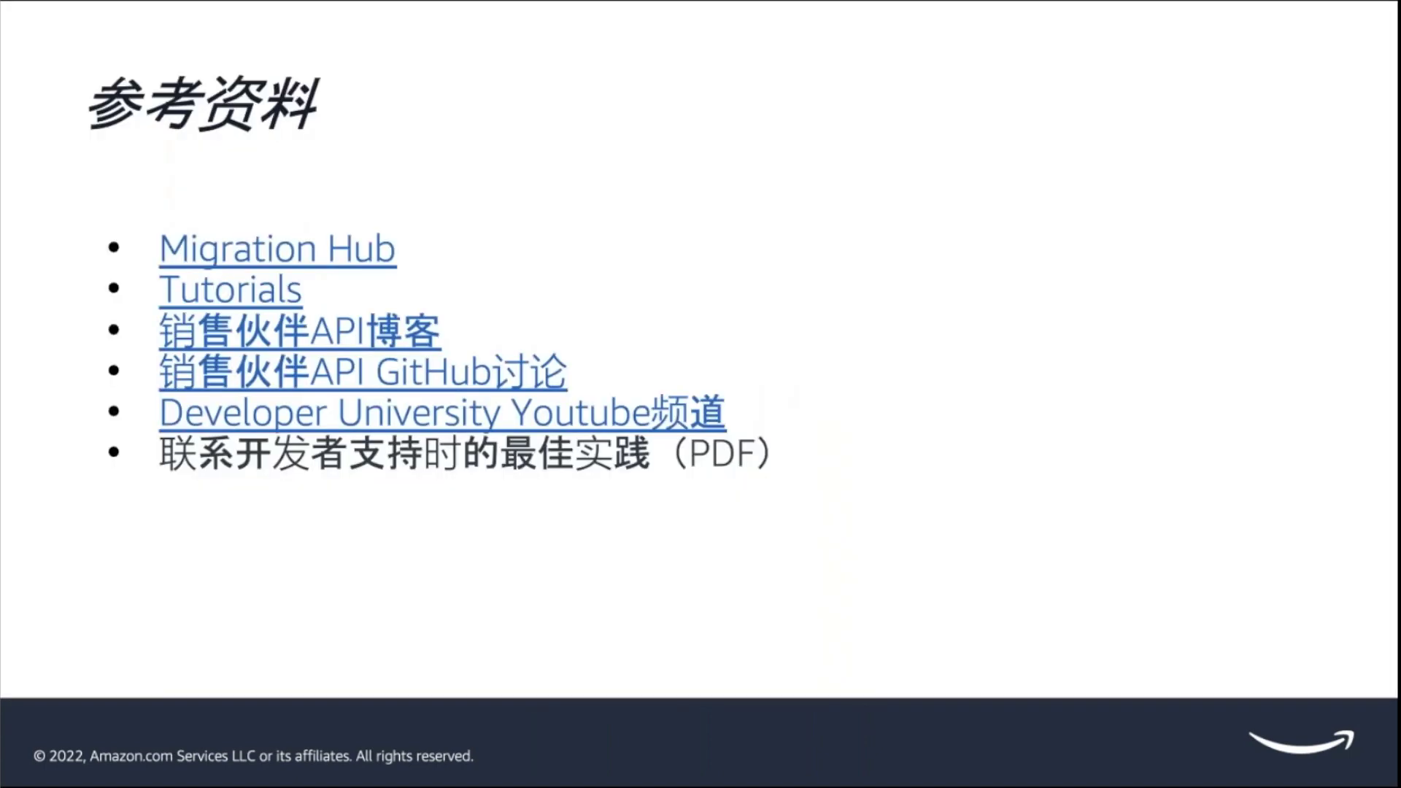